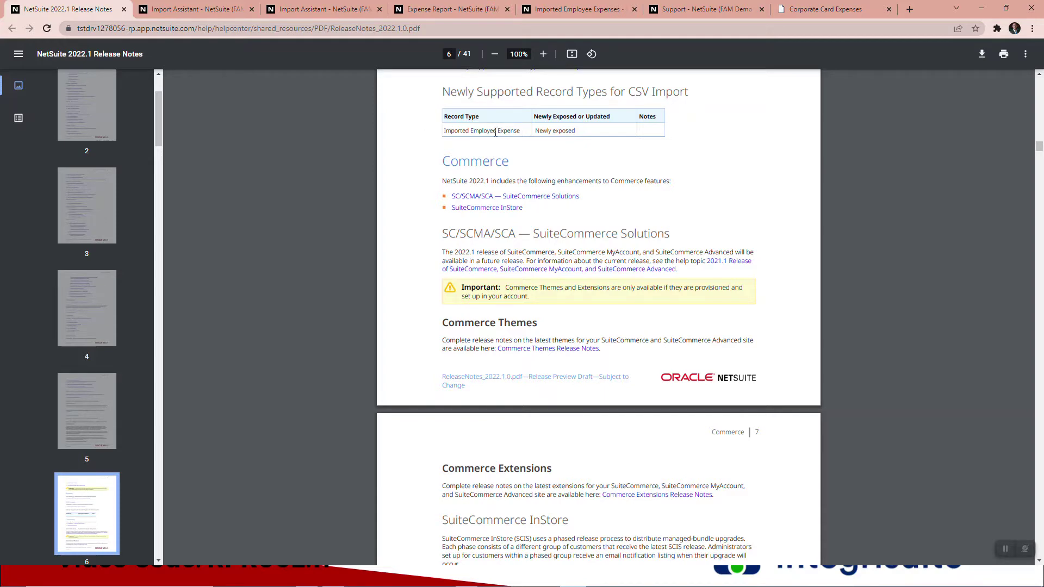
Step: Read the SuiteAnswers Corporate Card Expenses article, then show the Expense Report CSV field mapping
click(679, 9)
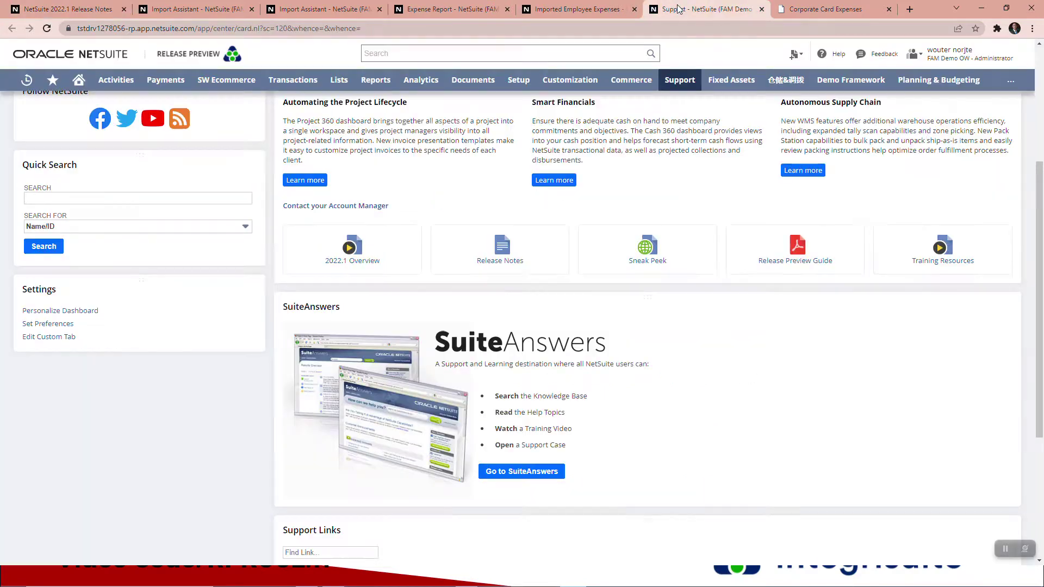
click(820, 9)
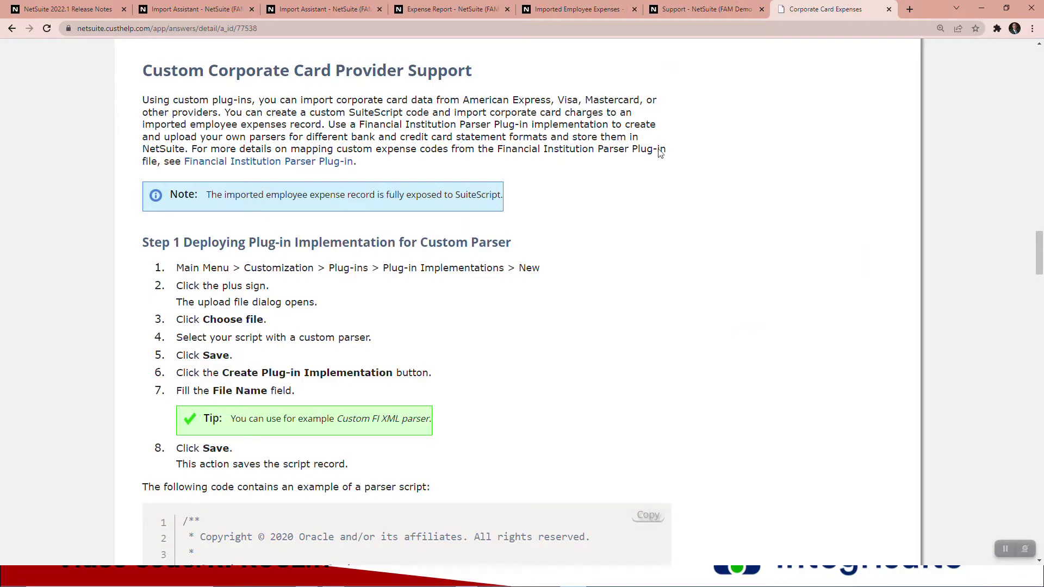
scroll(571, 244, up, 15)
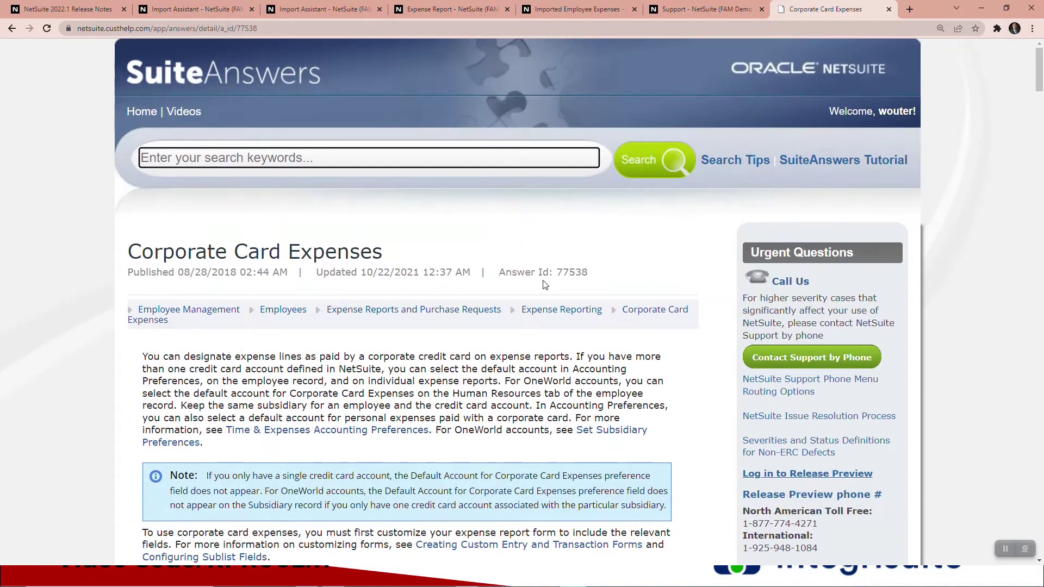
scroll(529, 272, down, 12)
scroll(529, 271, down, 6)
scroll(530, 272, down, 4)
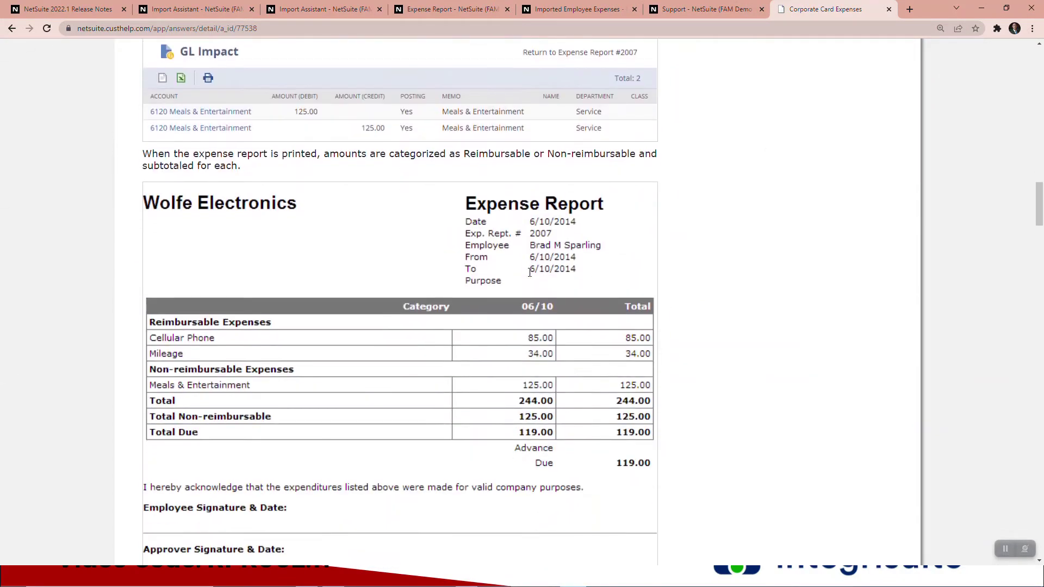
scroll(530, 272, down, 3)
scroll(529, 272, down, 3)
scroll(529, 272, up, 1)
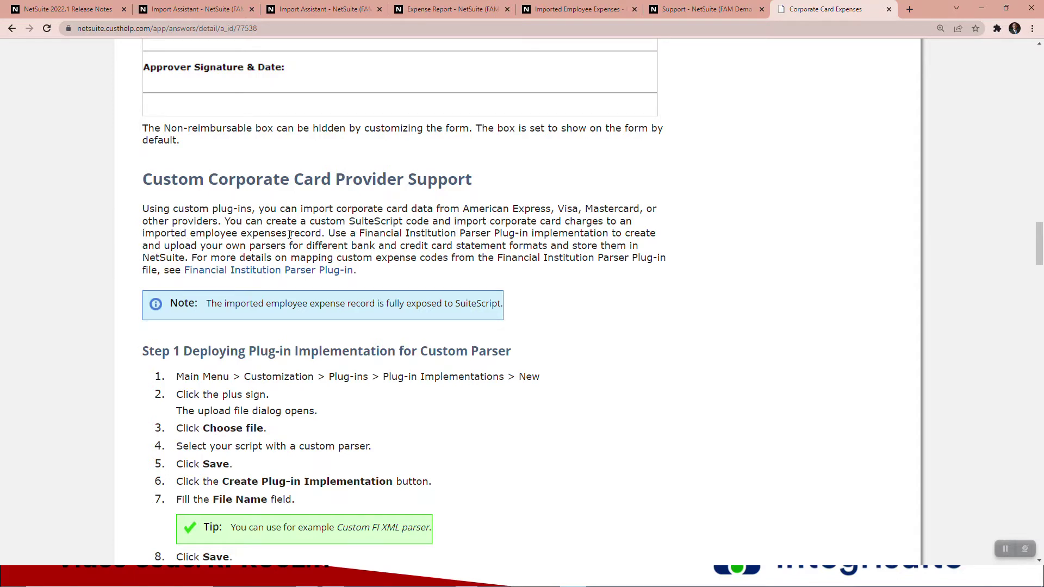
click(189, 12)
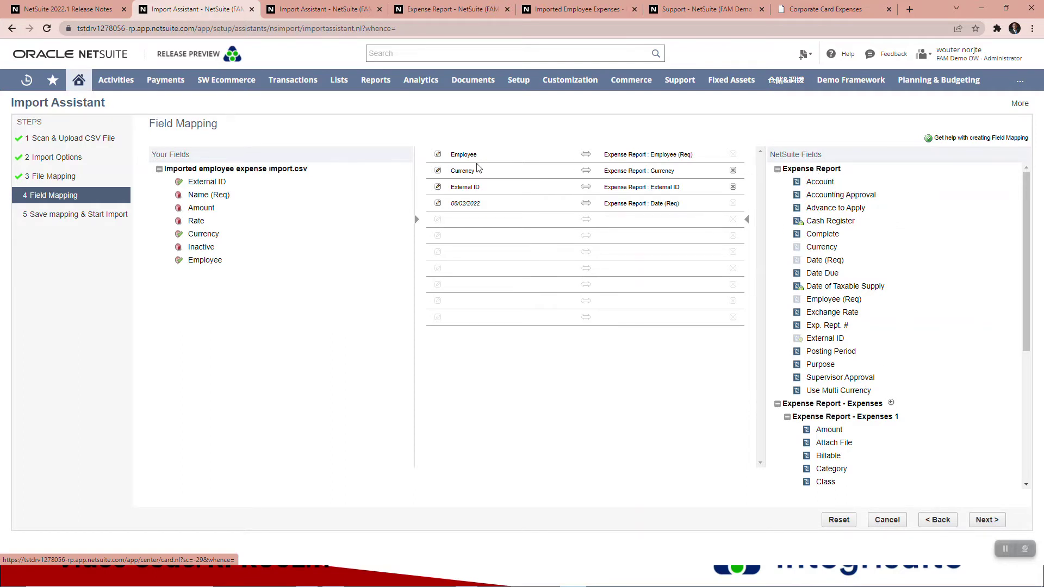
Step: Compare the Imported Employee Expense and Expense Report mappings, then view the empty Imported Employee Expenses list
click(320, 9)
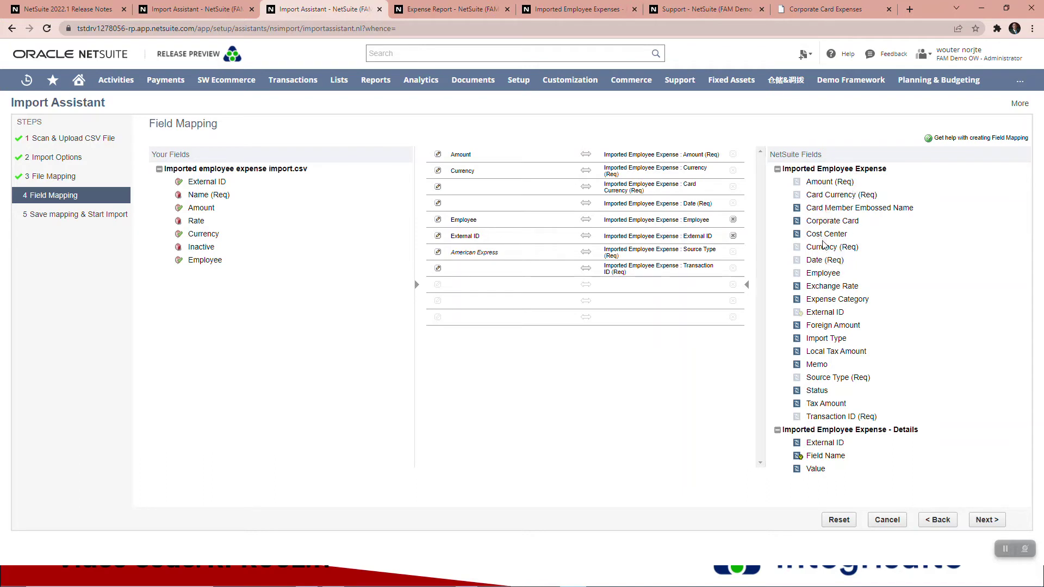
click(198, 9)
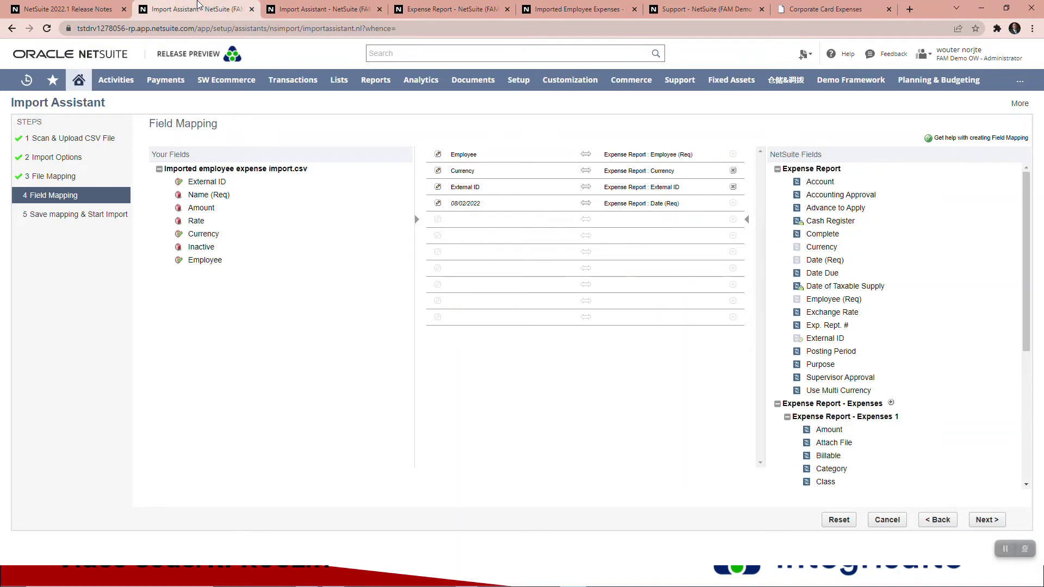
click(314, 9)
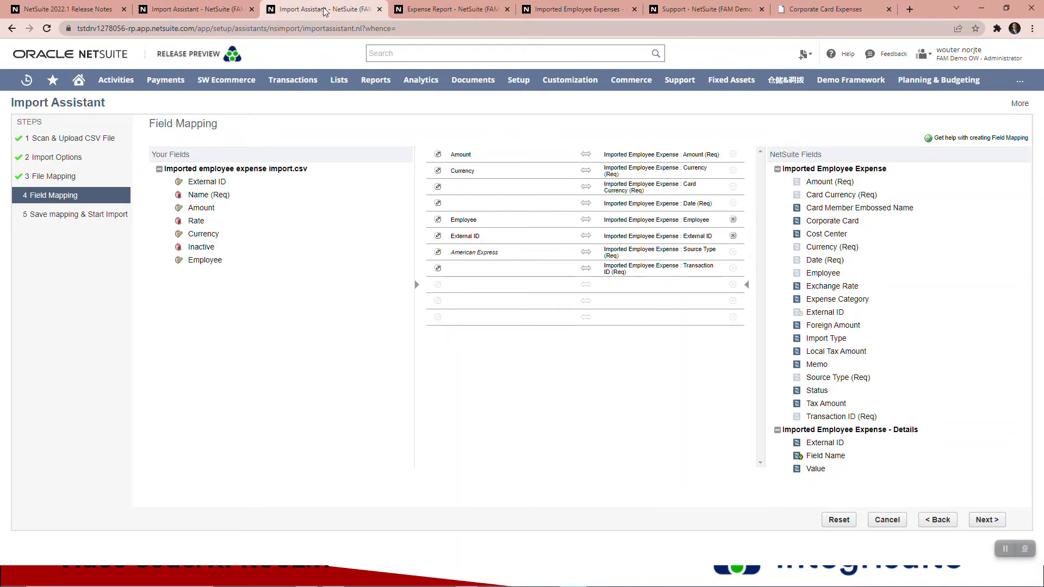
click(578, 9)
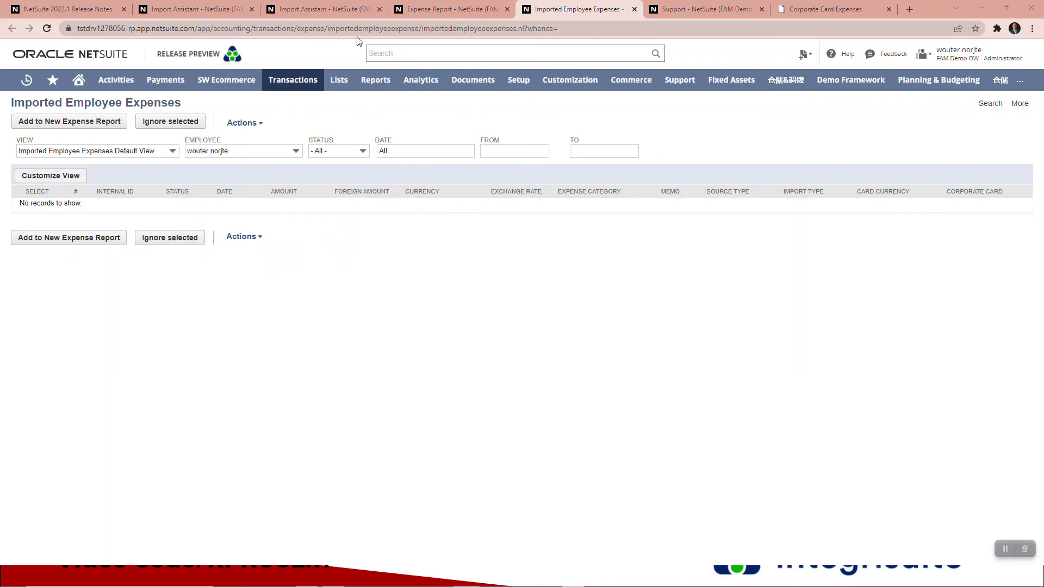
Step: Return to the Import Assistant's Imported Employee Expense field mapping with Amount, Currency and Employee mapped
click(324, 9)
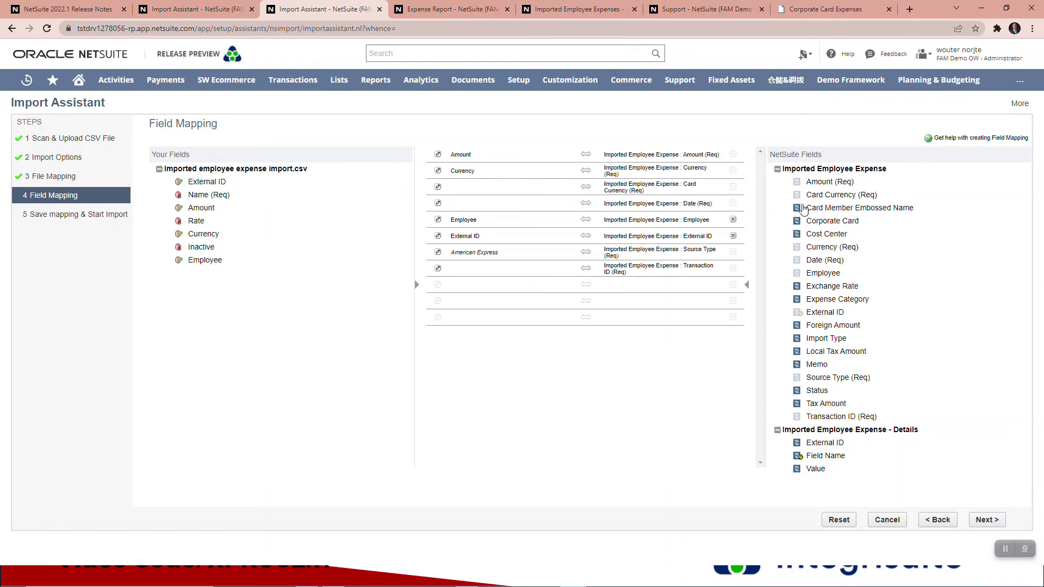